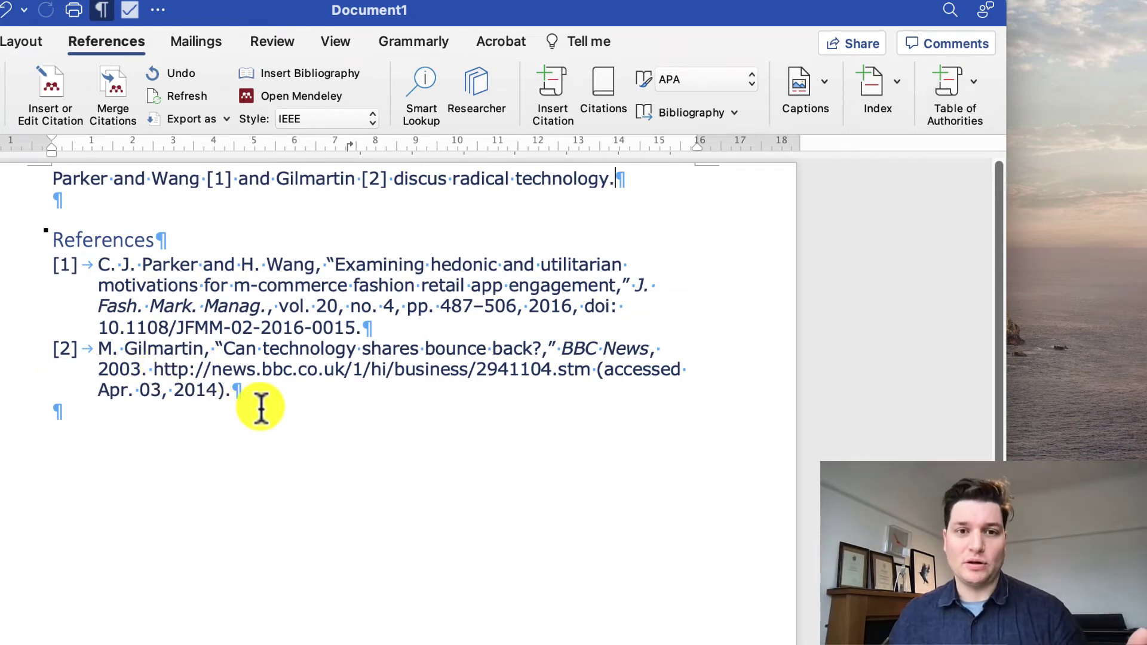
# - Highlight the reference list and show the Mendeley citation style dropdown, with IEEE still active
pyautogui.moveTo(259, 404); pyautogui.dragTo(51, 242)
pyautogui.click(45, 202)
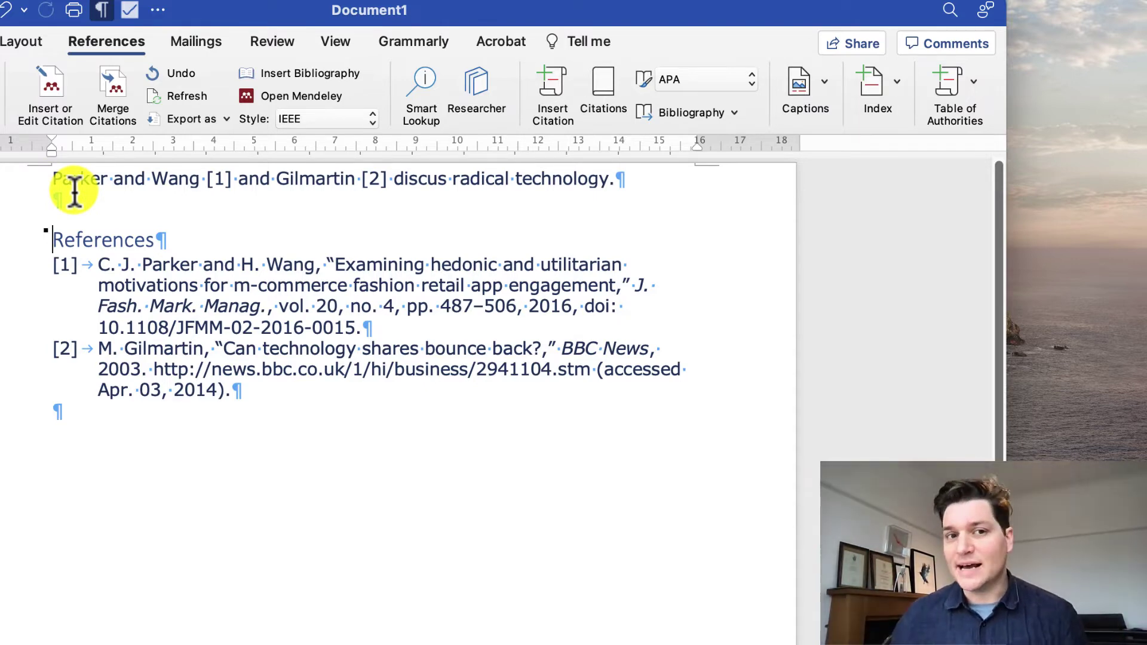
pyautogui.click(329, 121)
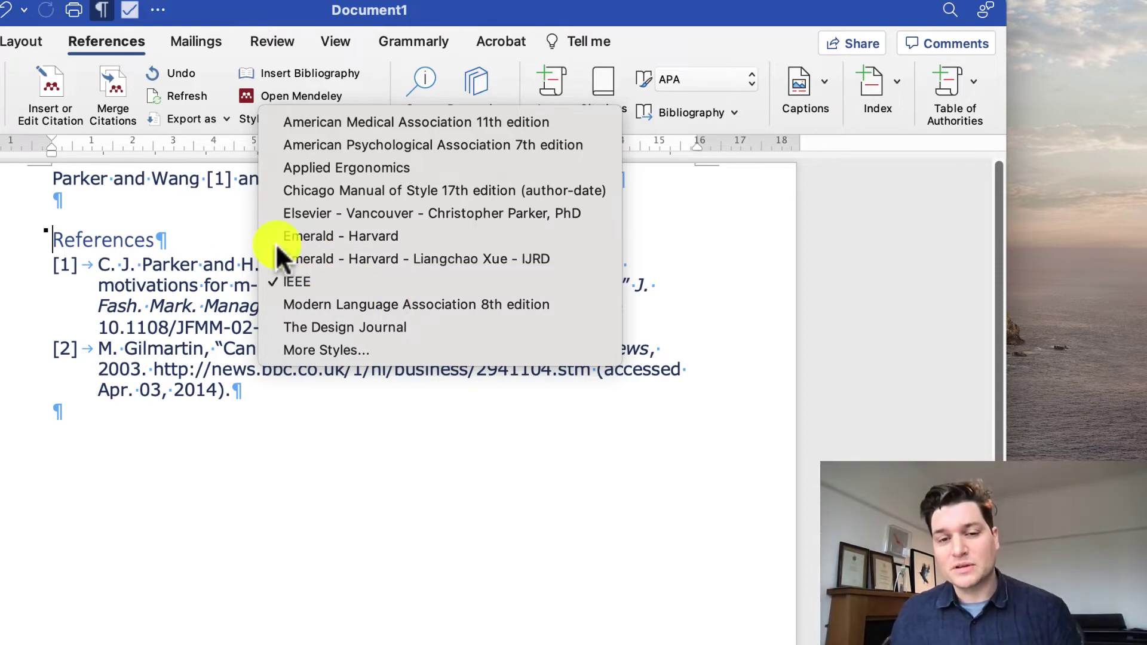
# - Bring the Mendeley Citation Styles window into view and show its Get More Styles catalogue
pyautogui.click(348, 351)
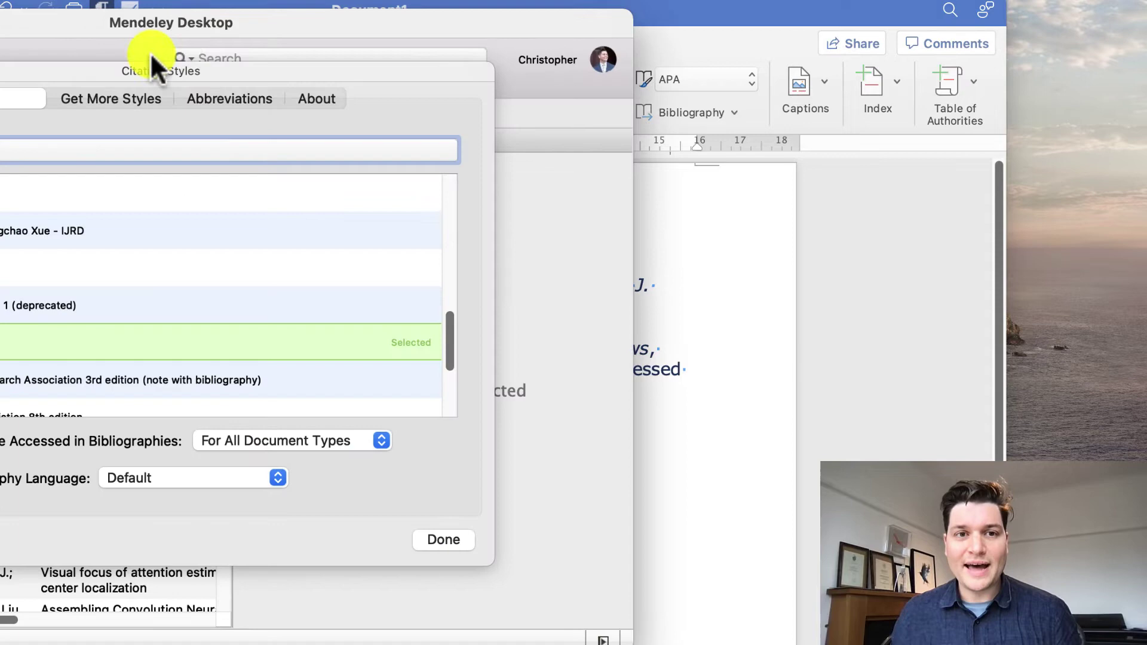
pyautogui.moveTo(135, 70); pyautogui.dragTo(455, 126)
pyautogui.moveTo(775, 428)
pyautogui.mouseDown()
pyautogui.moveTo(764, 271)
pyautogui.moveTo(755, 470)
pyautogui.mouseUp()
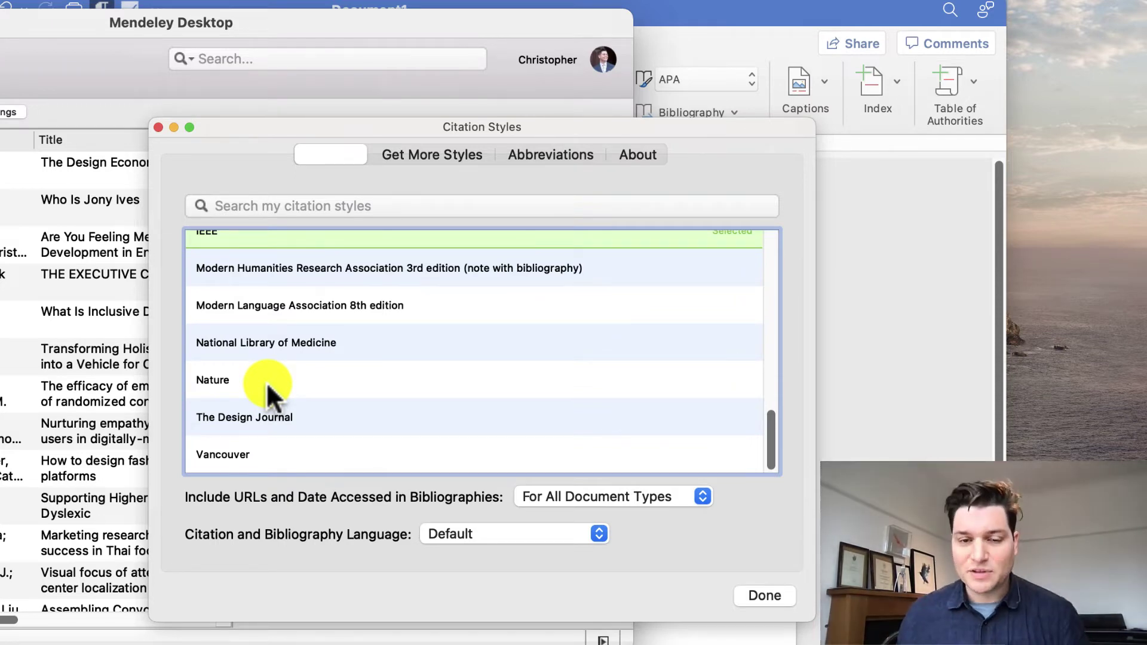
pyautogui.moveTo(768, 440); pyautogui.dragTo(767, 390)
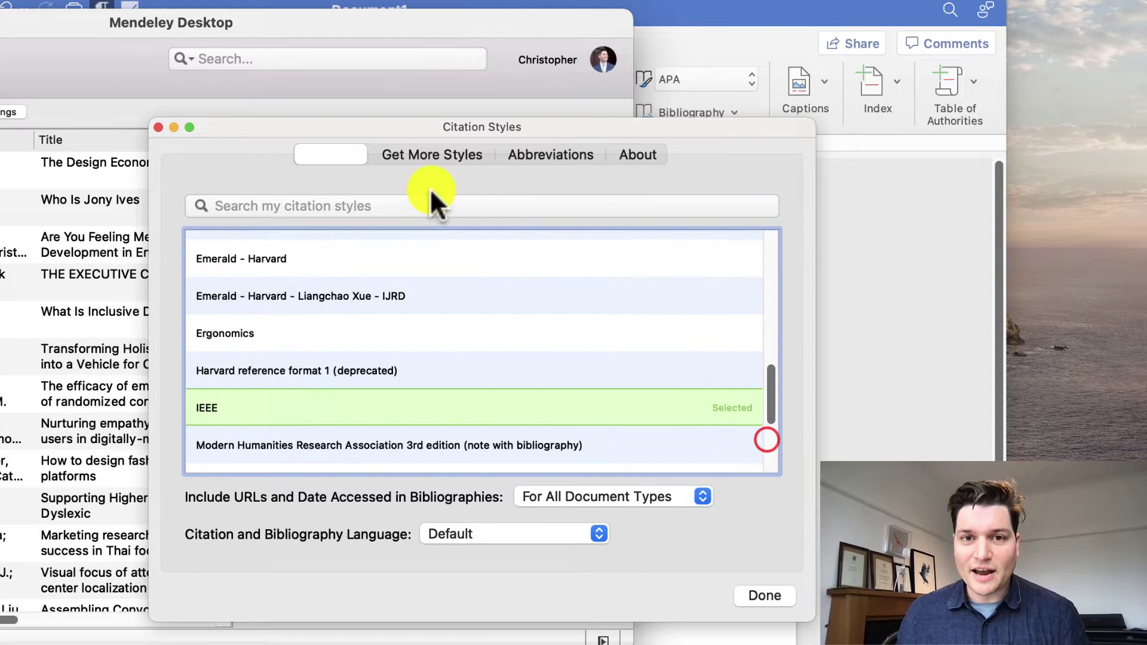
pyautogui.click(424, 157)
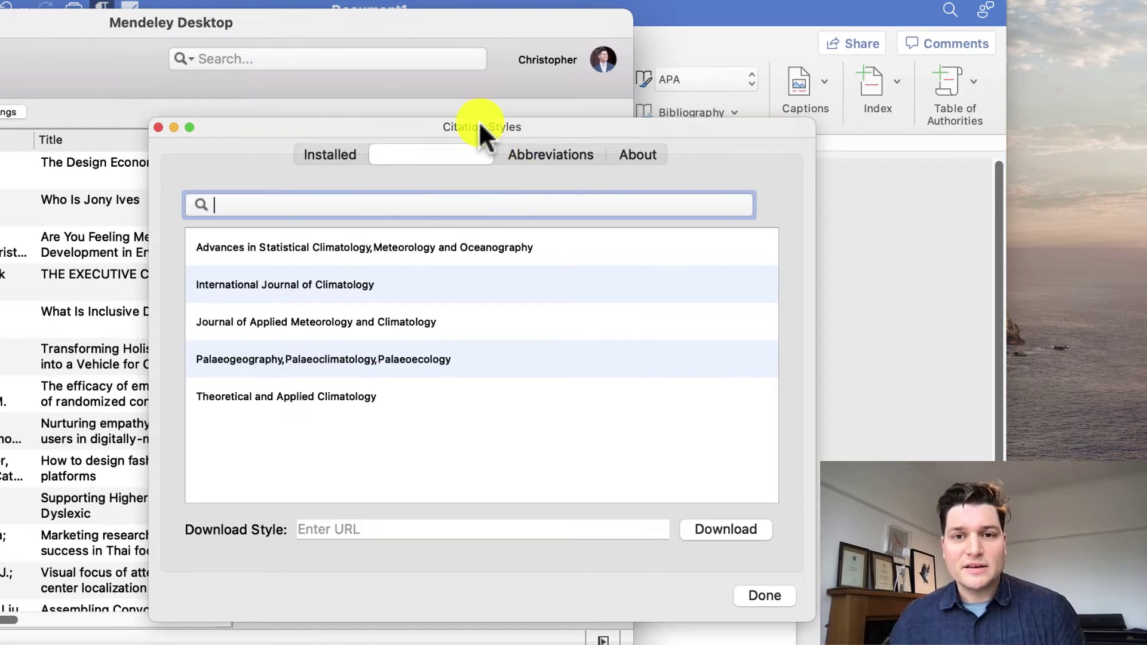
# - Install the International Journal of Climatology style from the downloadable styles
pyautogui.moveTo(479, 123); pyautogui.dragTo(375, 122)
pyautogui.write('climatology')
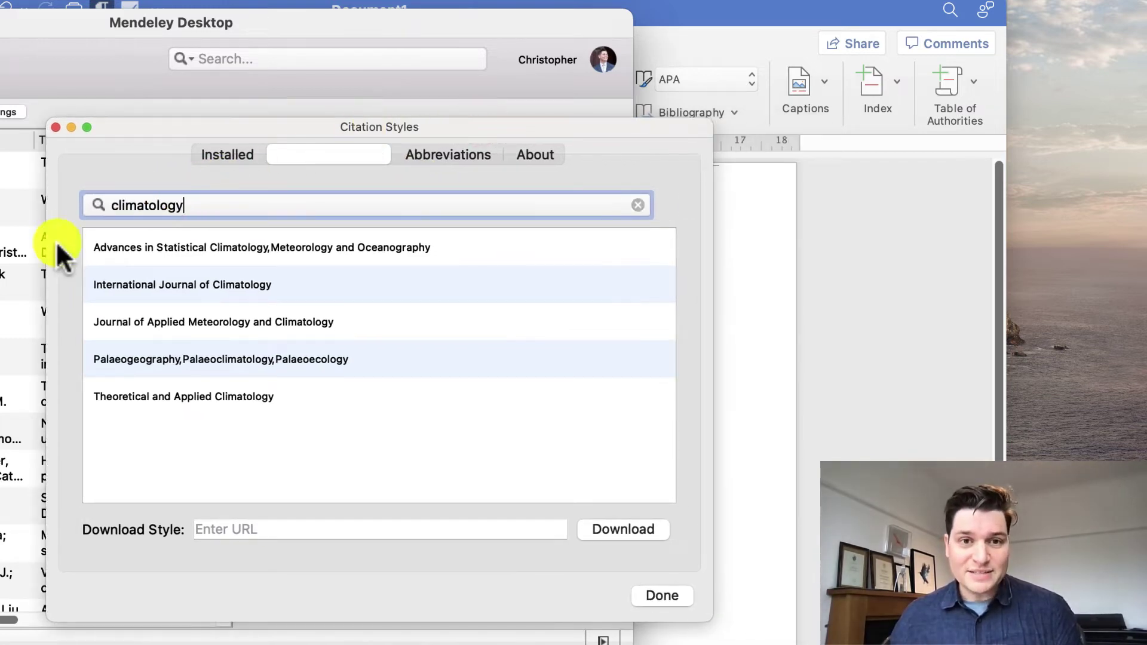
pyautogui.click(147, 282)
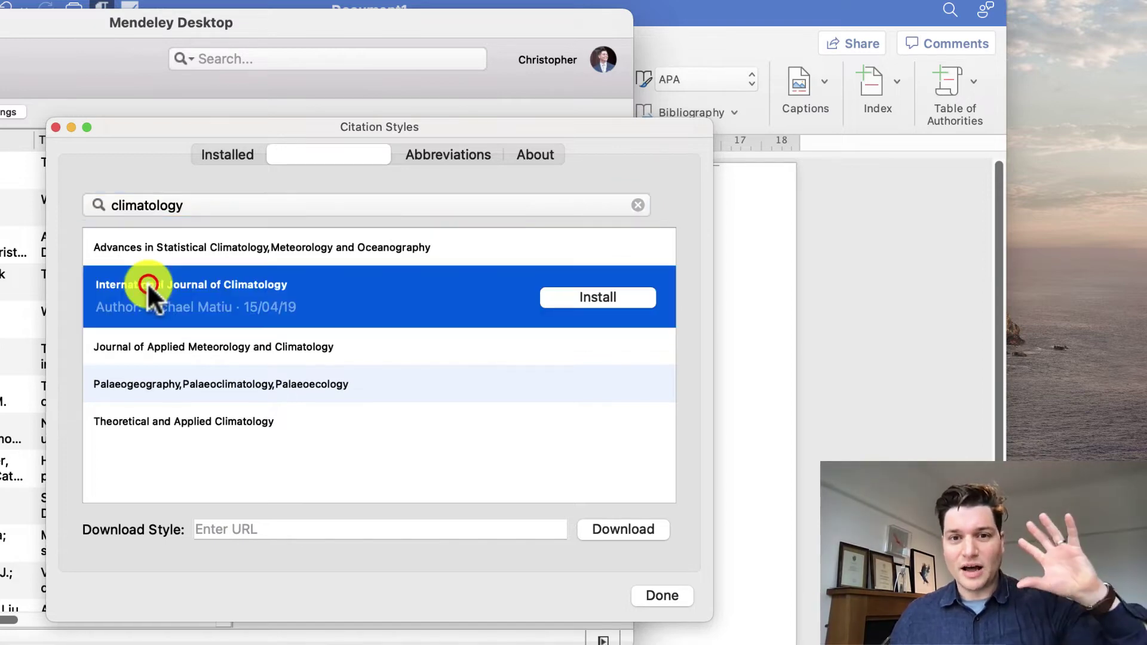
pyautogui.click(578, 296)
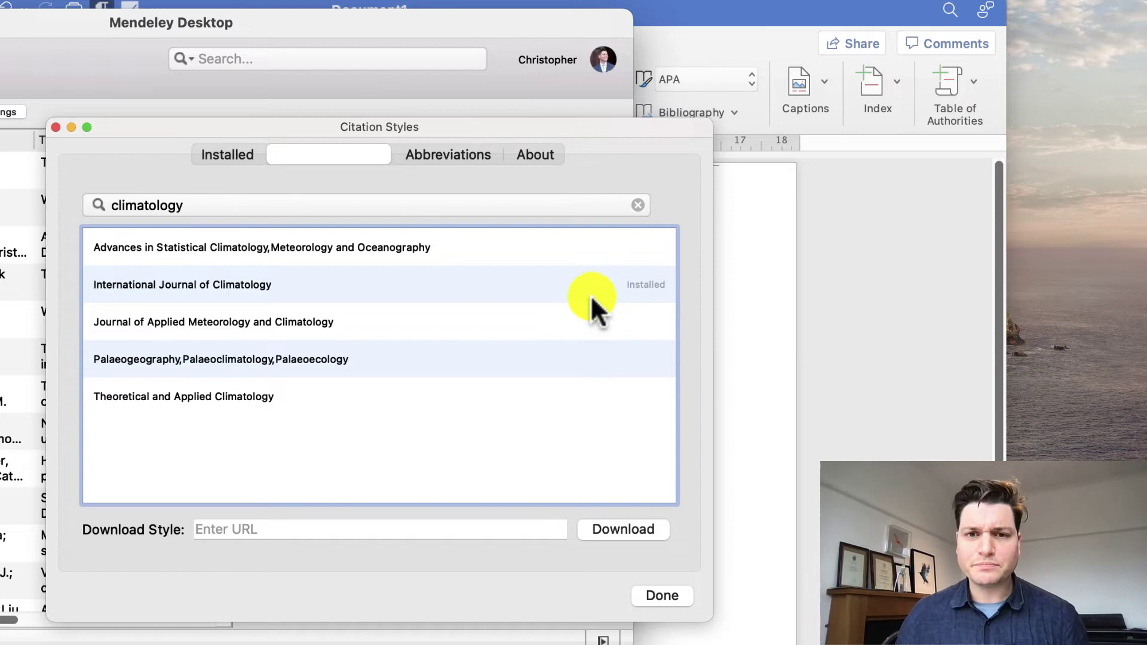
# - Set International Journal of Climatology as the style to use and close the styles window
pyautogui.click(230, 148)
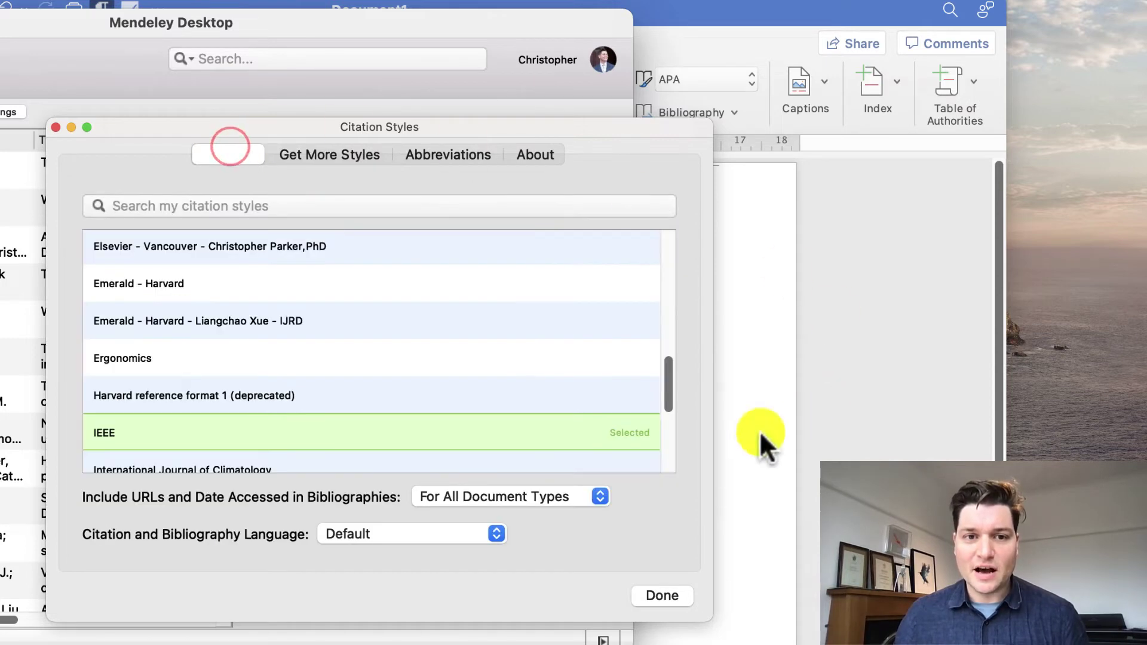
pyautogui.click(246, 208)
pyautogui.write('climatology')
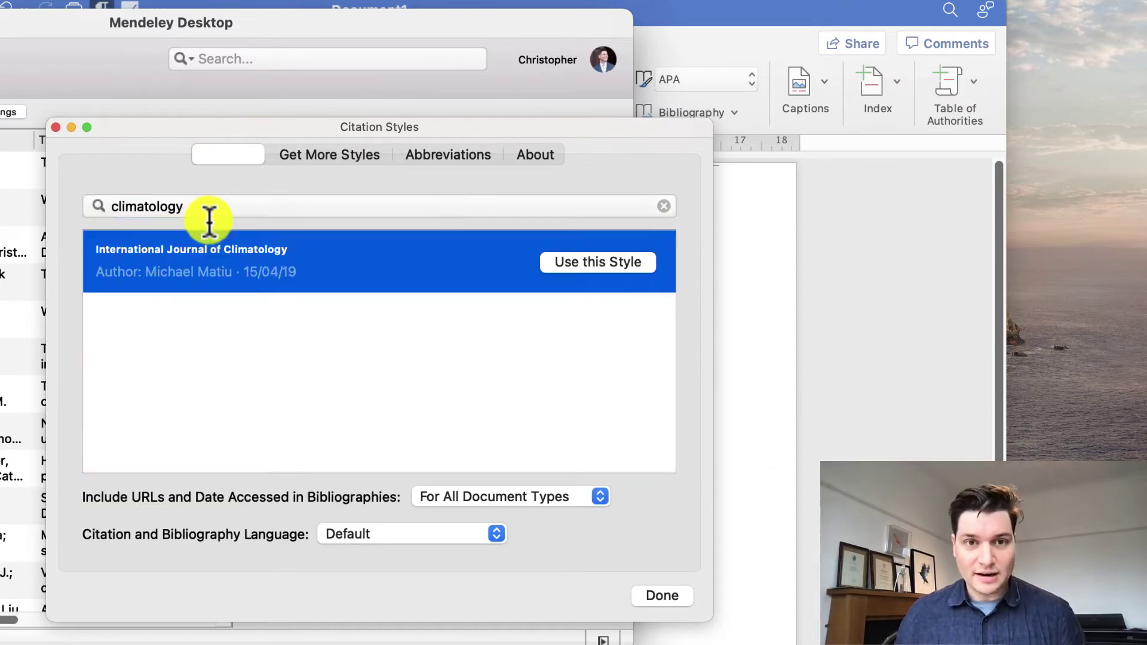
pyautogui.click(560, 261)
pyautogui.click(667, 599)
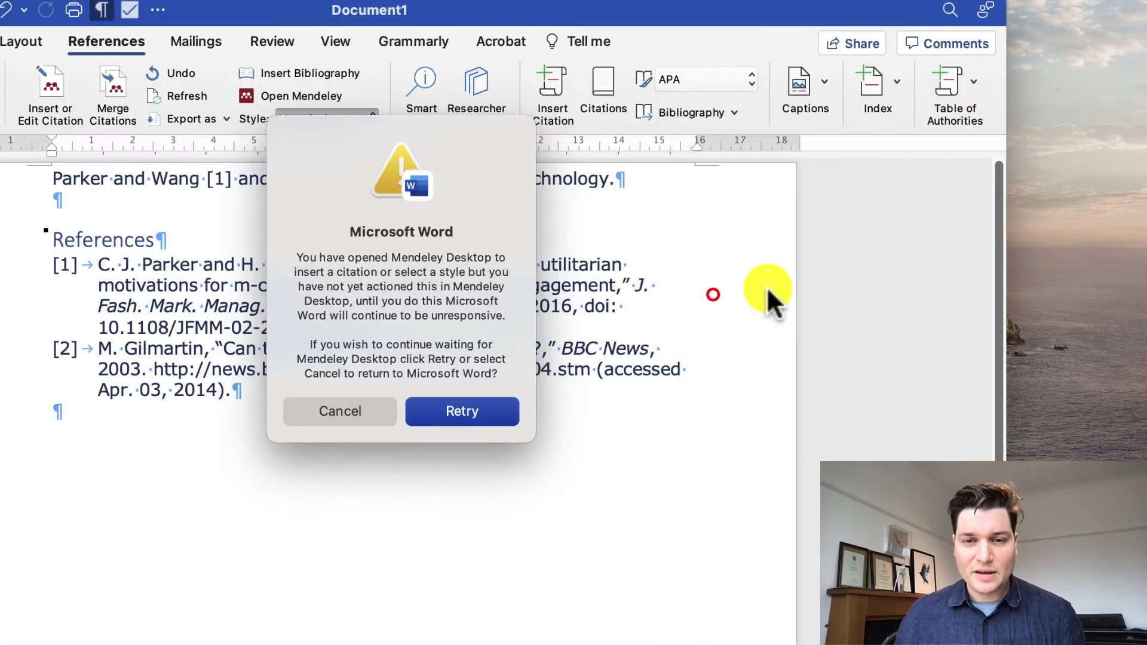
# - Retry the Mendeley connection and apply International Journal of Climatology through More Styles
pyautogui.click(484, 418)
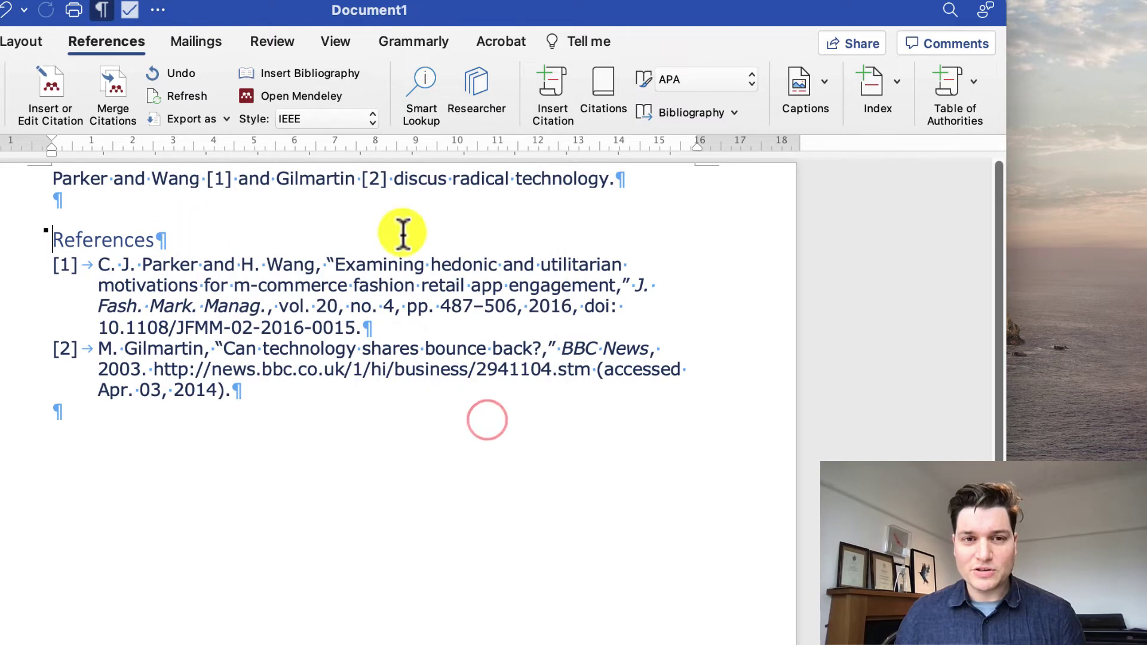
pyautogui.click(319, 117)
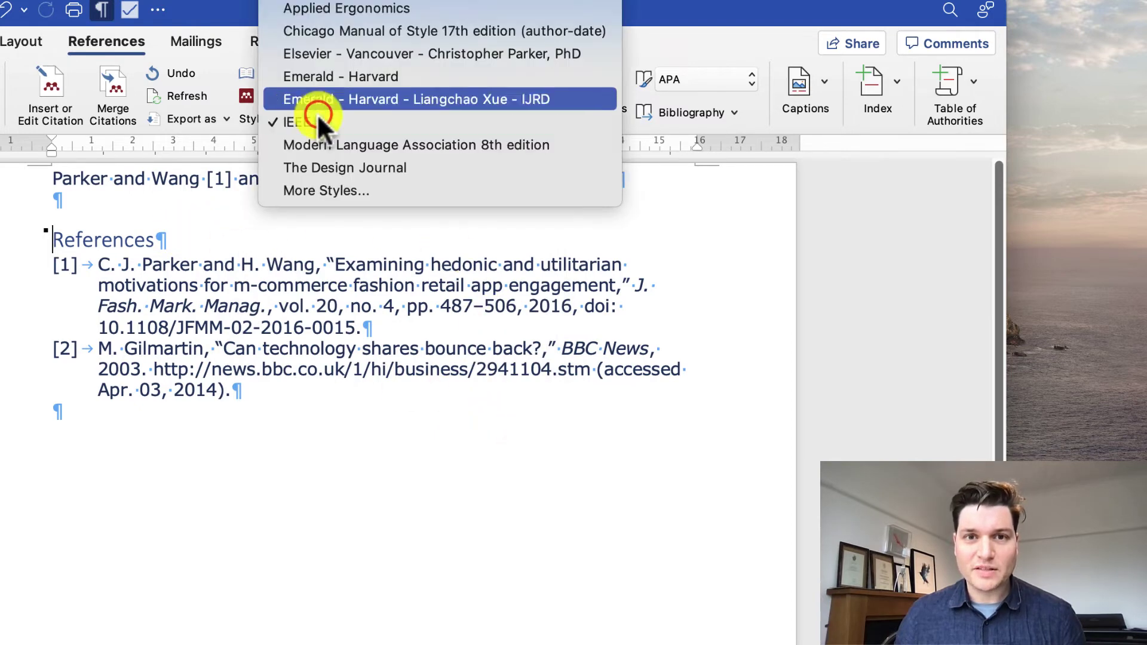
pyautogui.click(329, 212)
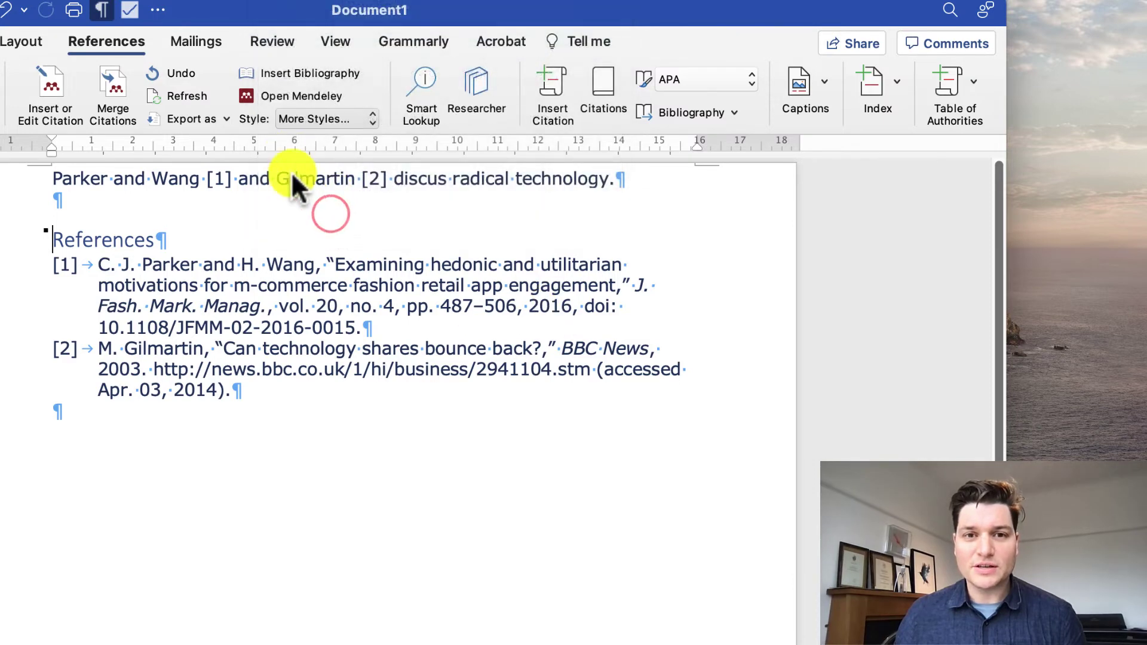
pyautogui.write('climatology')
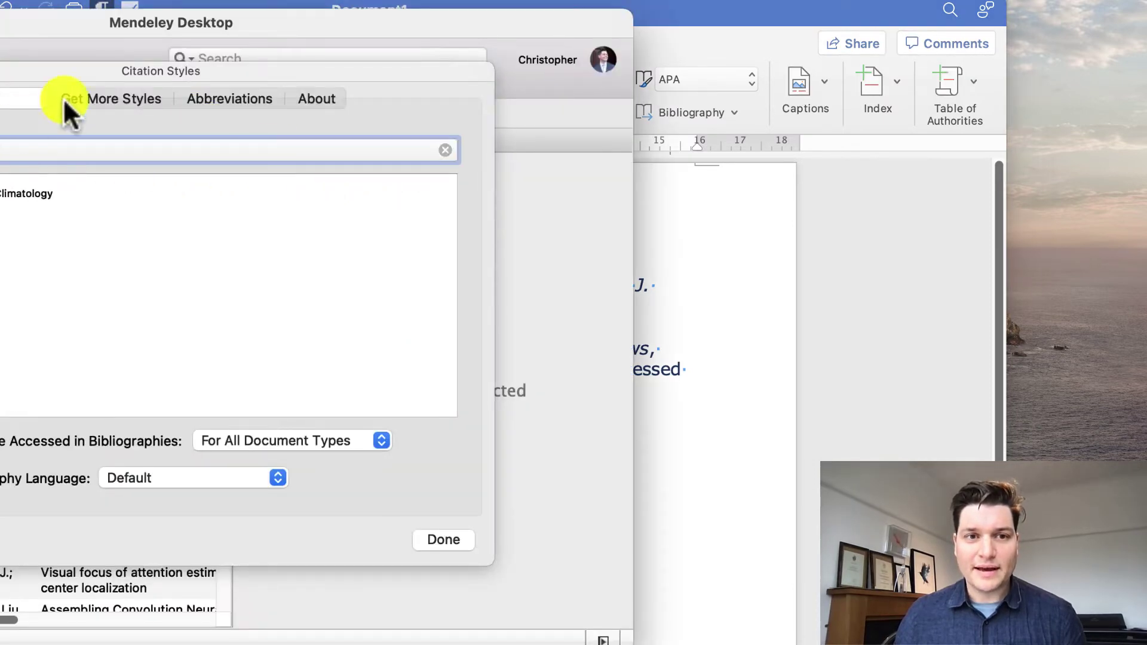
pyautogui.click(118, 193)
pyautogui.click(386, 199)
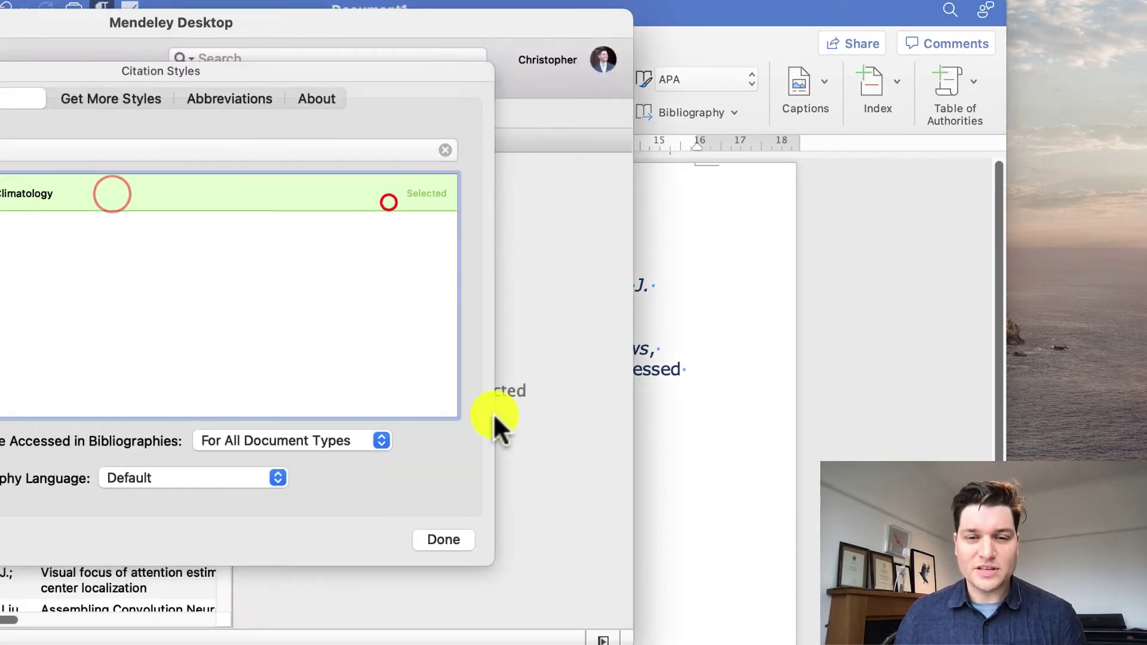
pyautogui.click(447, 538)
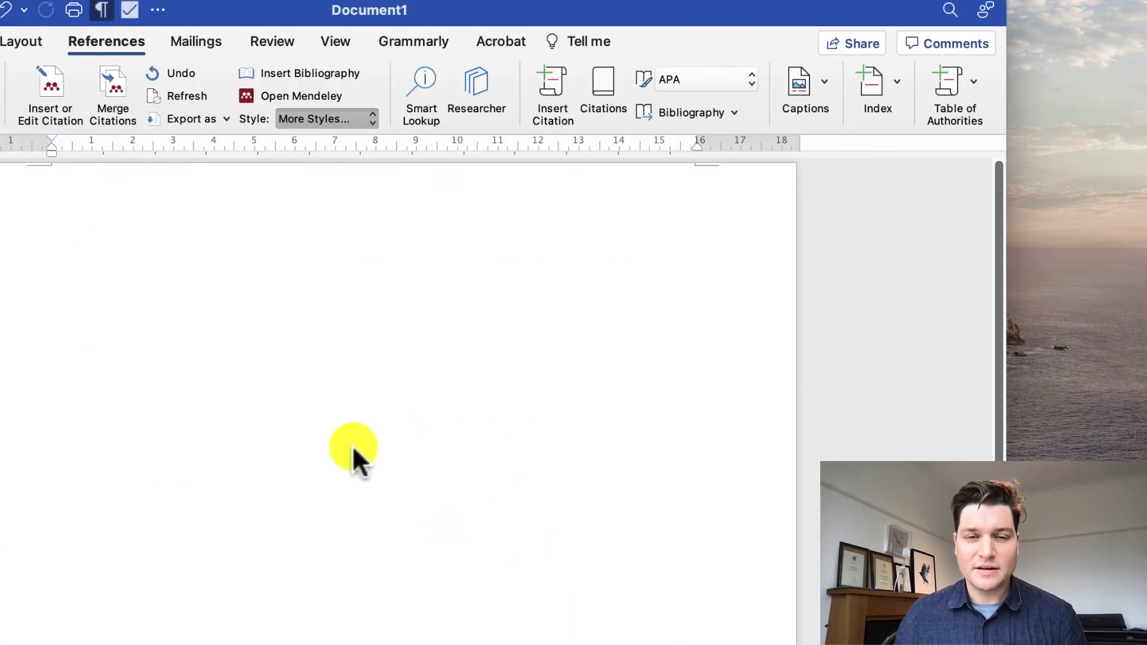
pyautogui.click(471, 487)
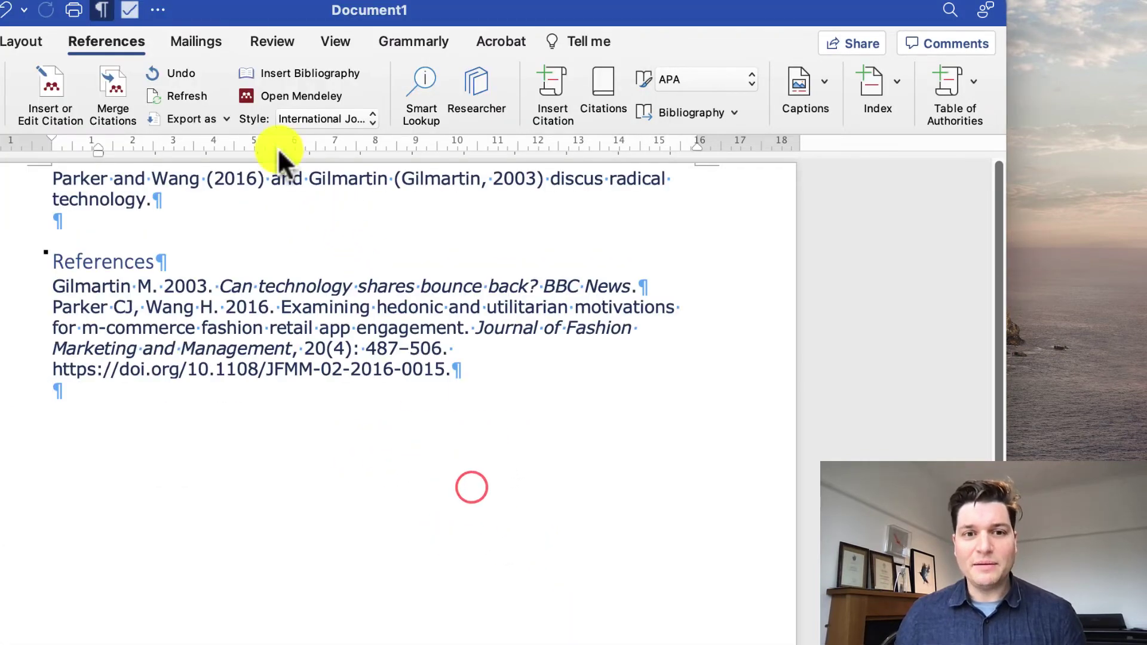
pyautogui.click(305, 119)
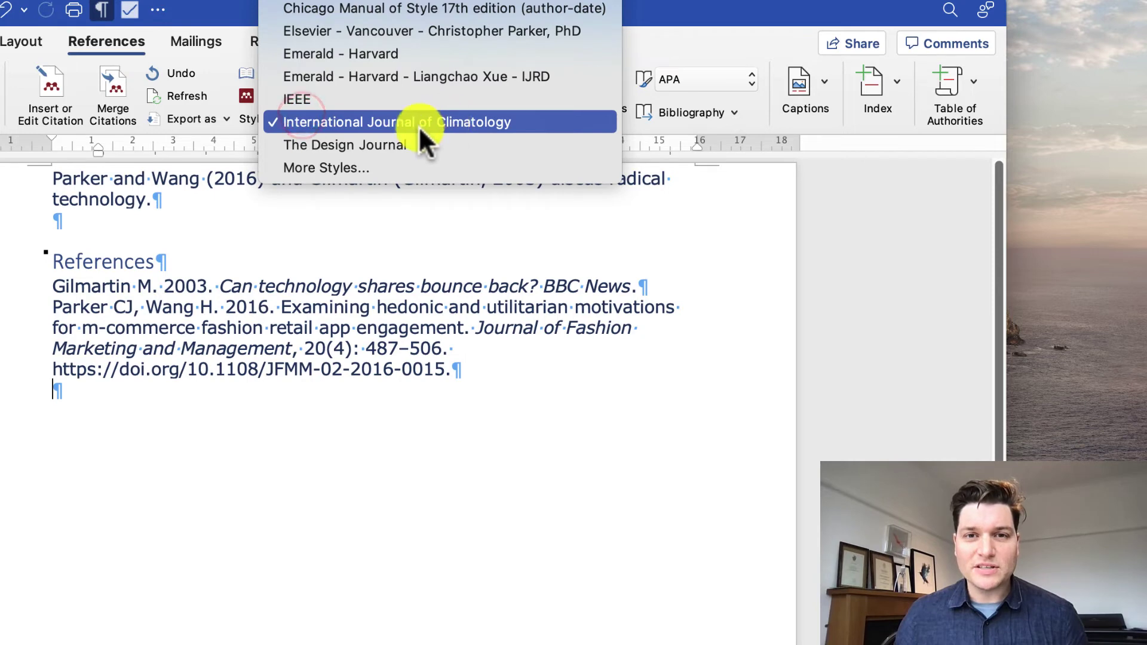
pyautogui.click(532, 397)
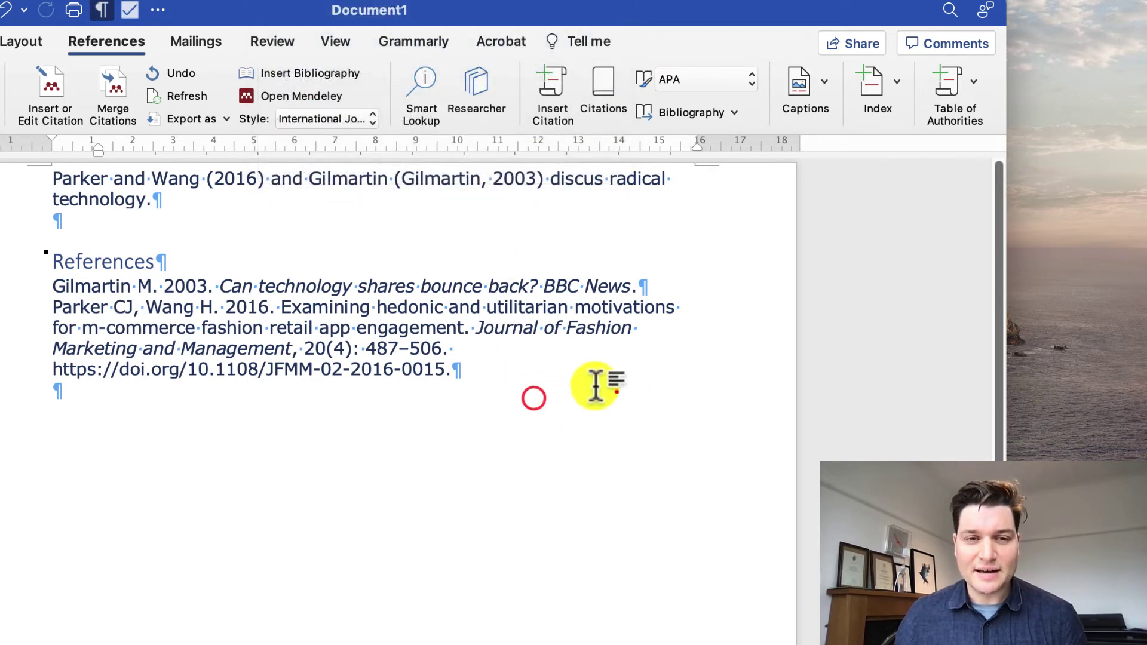
pyautogui.moveTo(615, 391)
pyautogui.mouseDown()
pyautogui.moveTo(8, 288)
pyautogui.moveTo(2, 135)
pyautogui.moveTo(3, 285)
pyautogui.mouseUp()
pyautogui.click(245, 560)
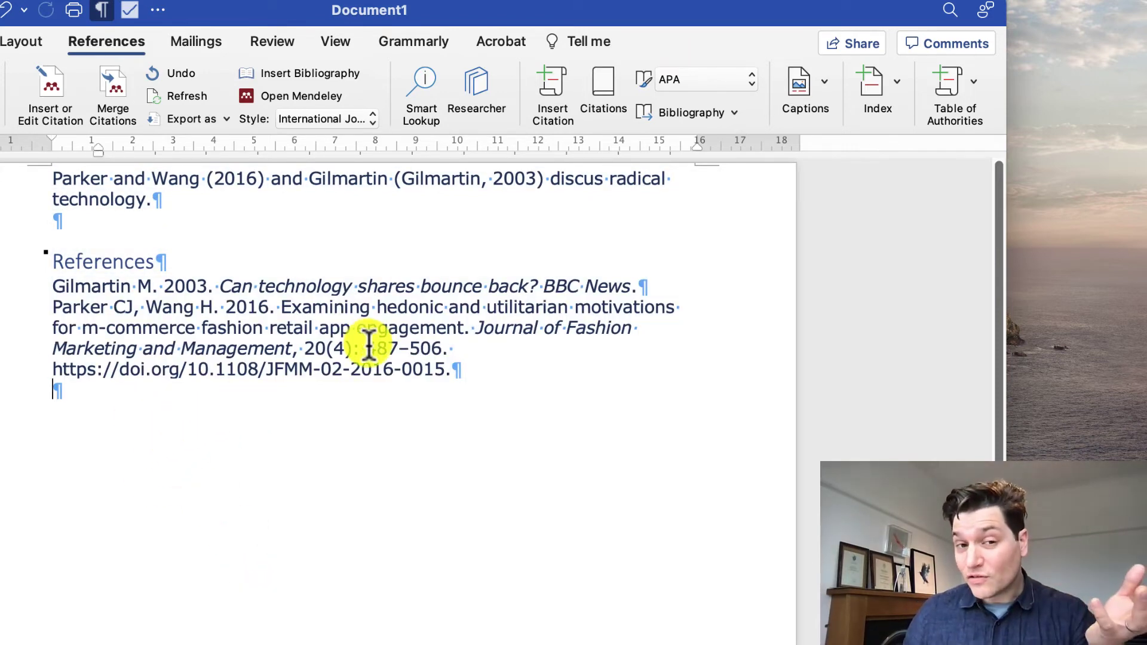
pyautogui.moveTo(452, 359); pyautogui.dragTo(41, 288)
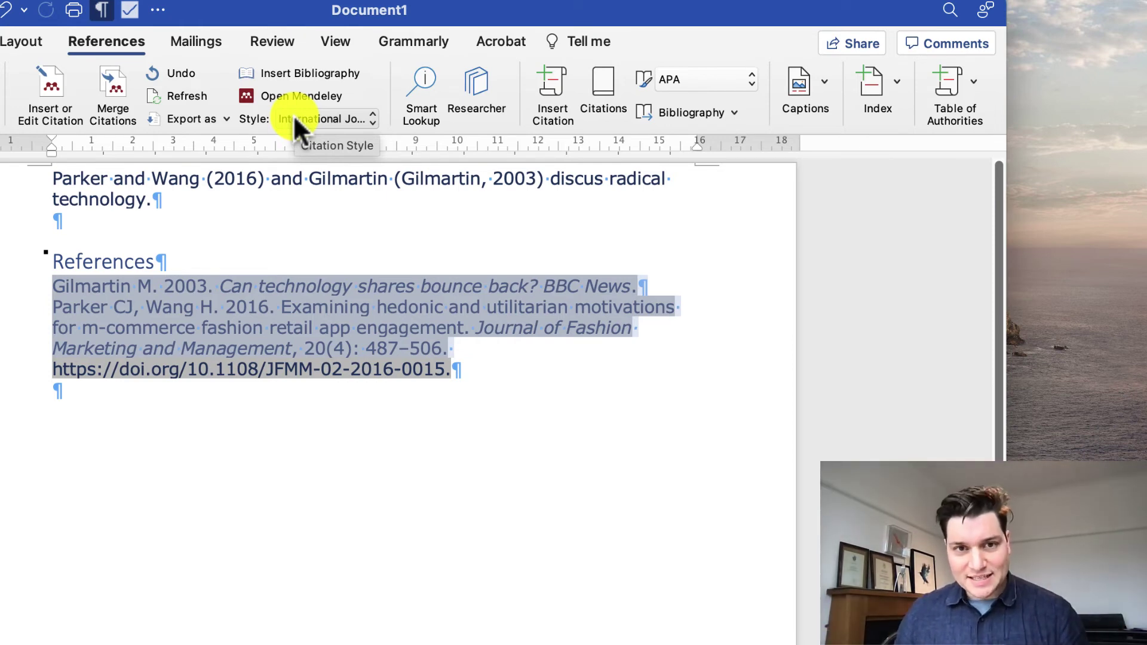
# - Choose Emerald - Harvard from the Mendeley Style list and deselect the references
pyautogui.click(300, 122)
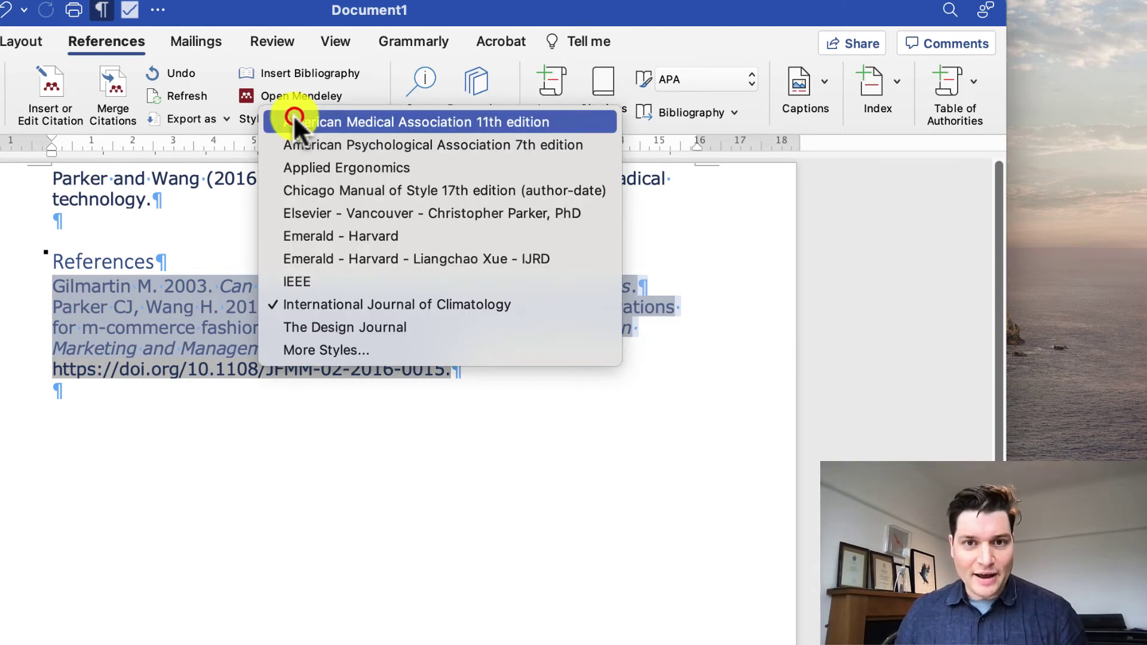
pyautogui.click(374, 238)
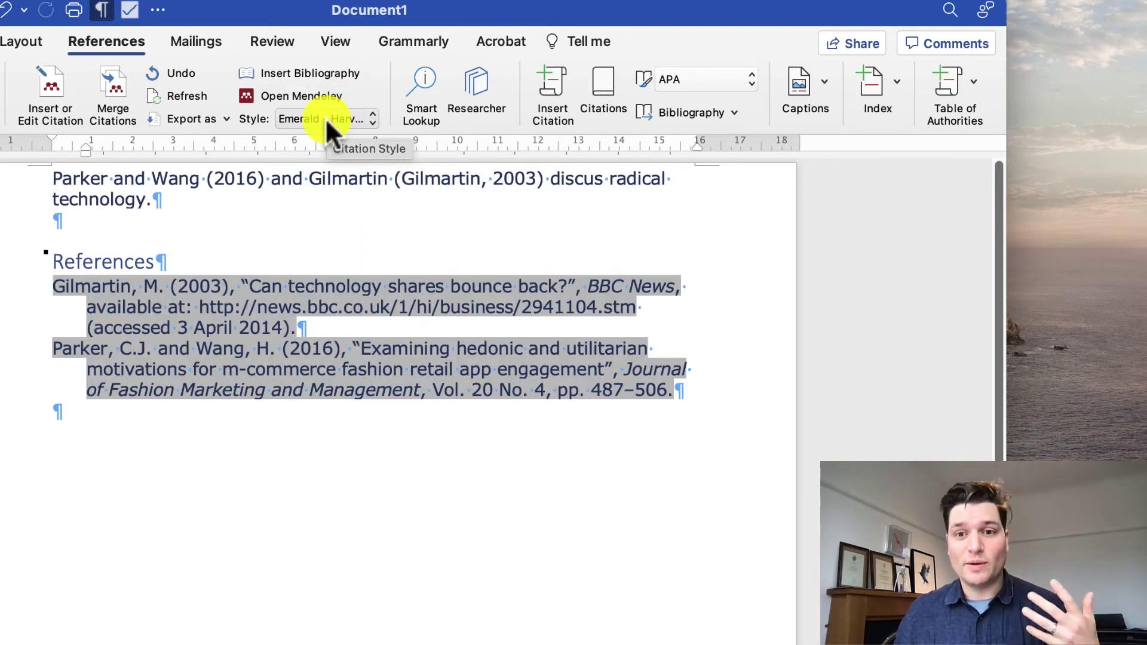
pyautogui.click(353, 472)
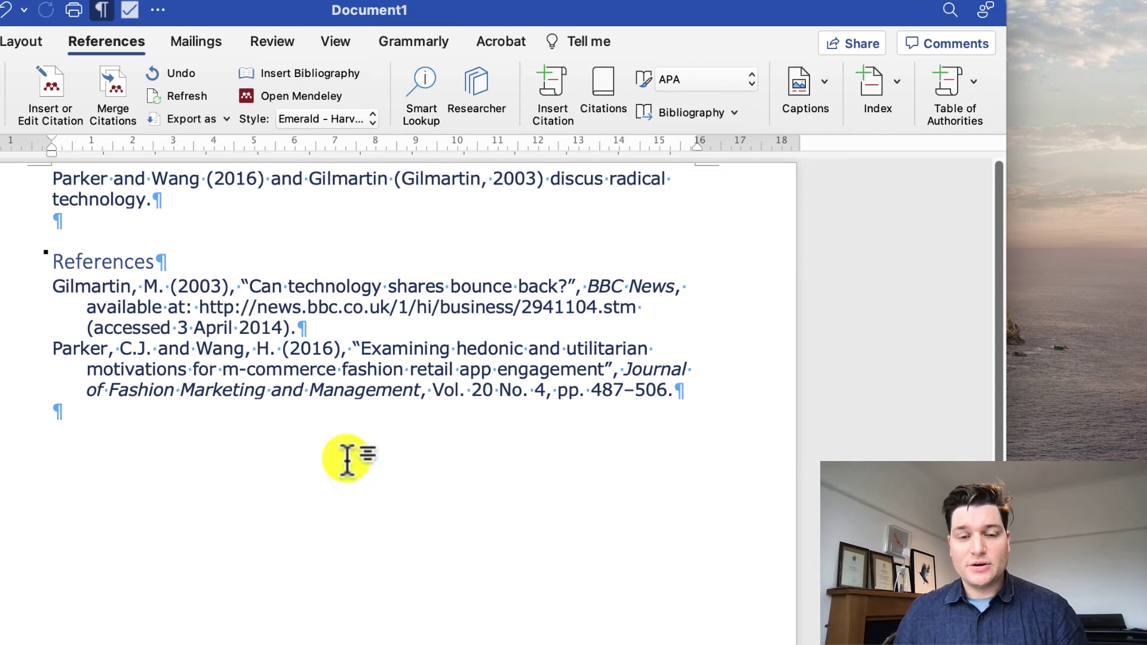